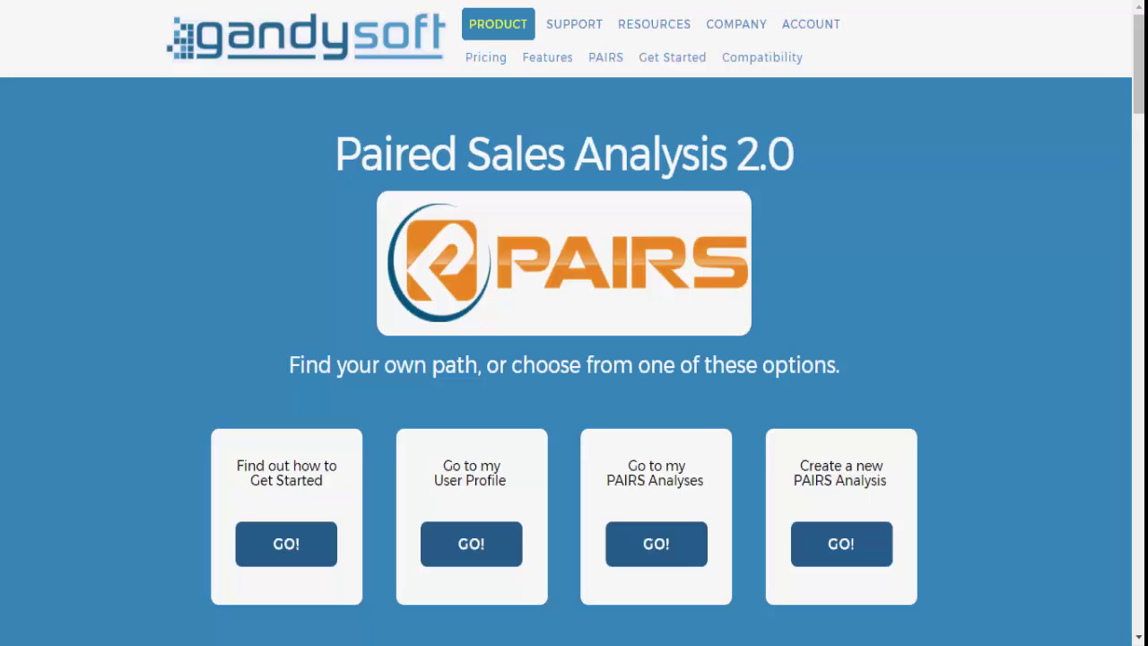
Open the saved analysis '2017-06-07 - LVA170653' from the PAIRS analyses list.
left_click(656, 559)
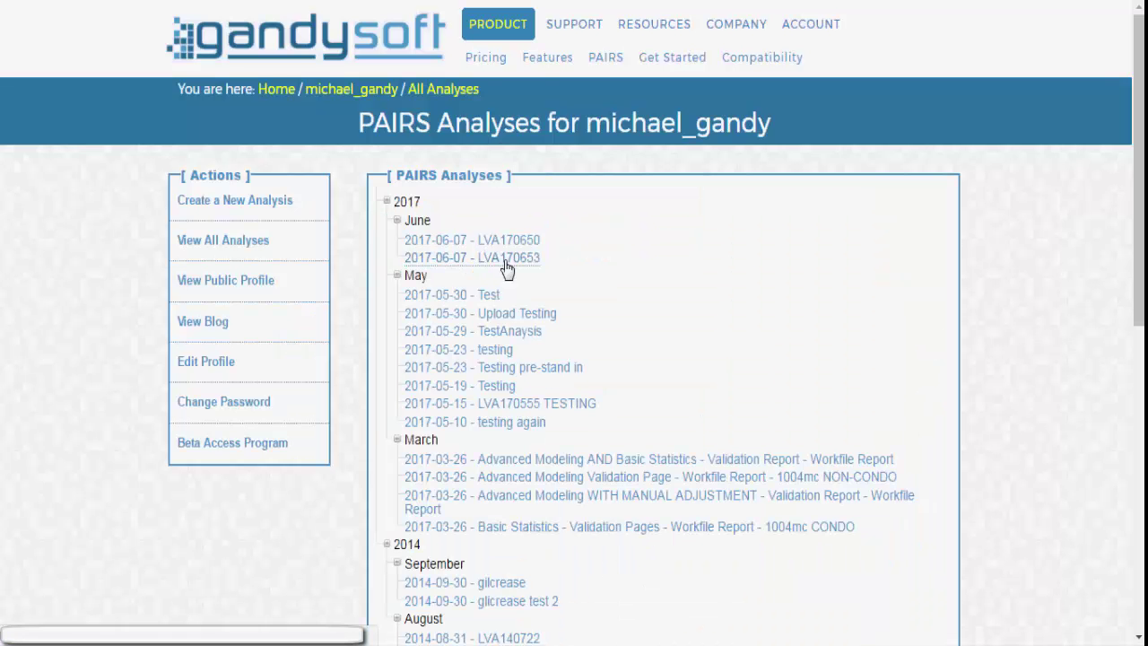
left_click(507, 267)
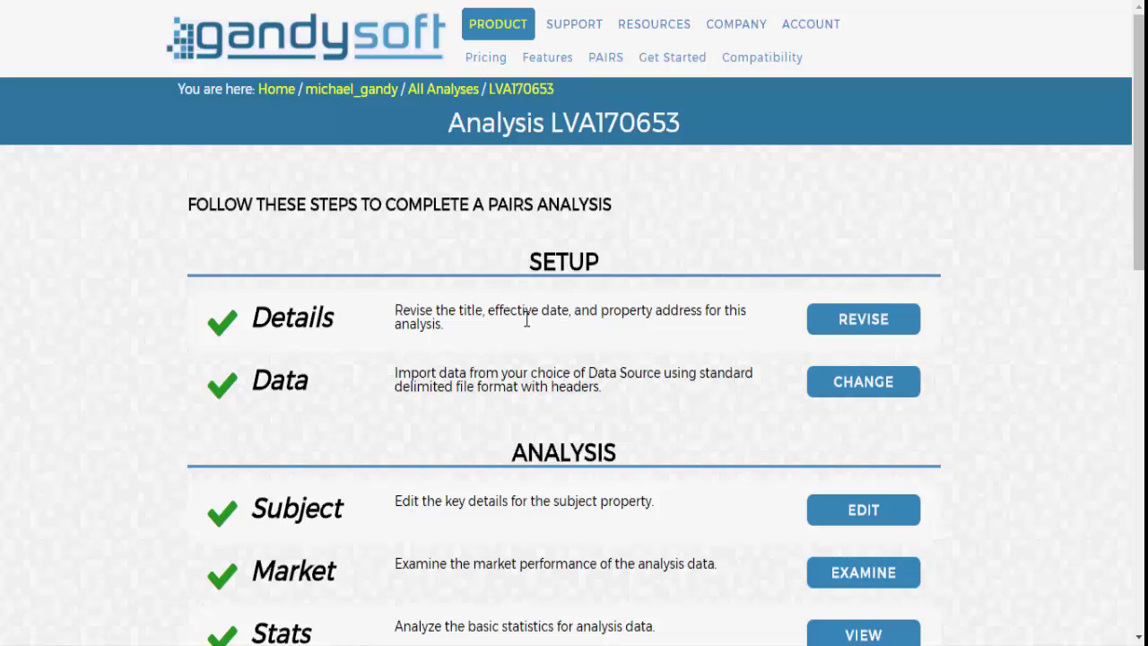
Scroll down to the Export section listing the Validate, Workfile, Market and 1004MC reports.
scroll(529, 323, "down", 10)
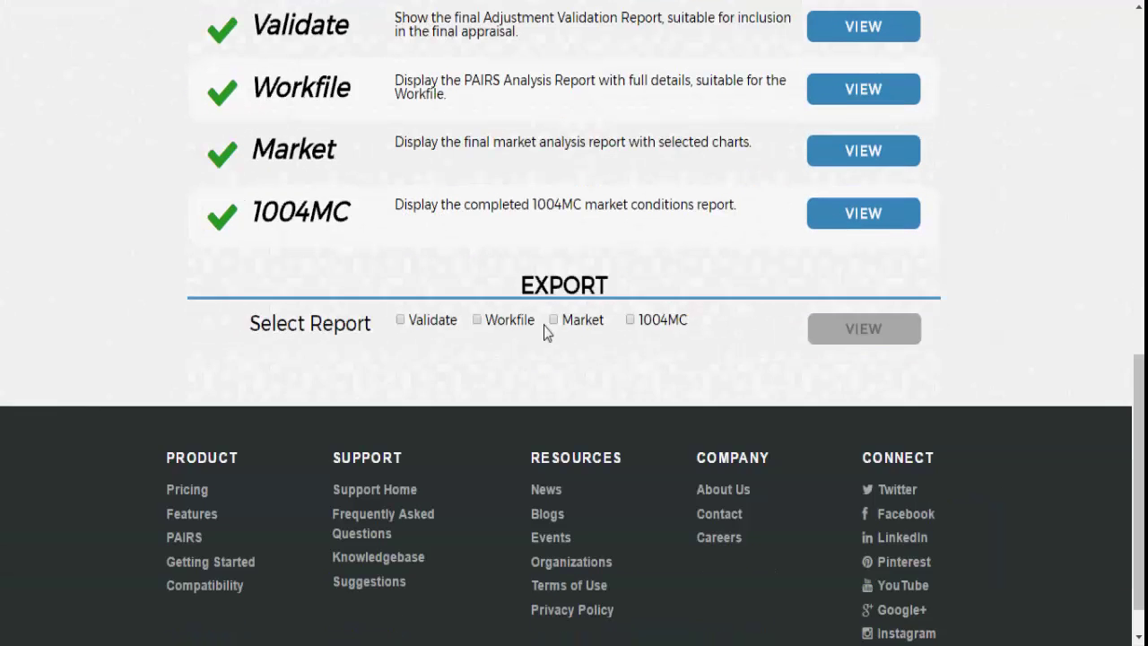
scroll(545, 330, "down", 1)
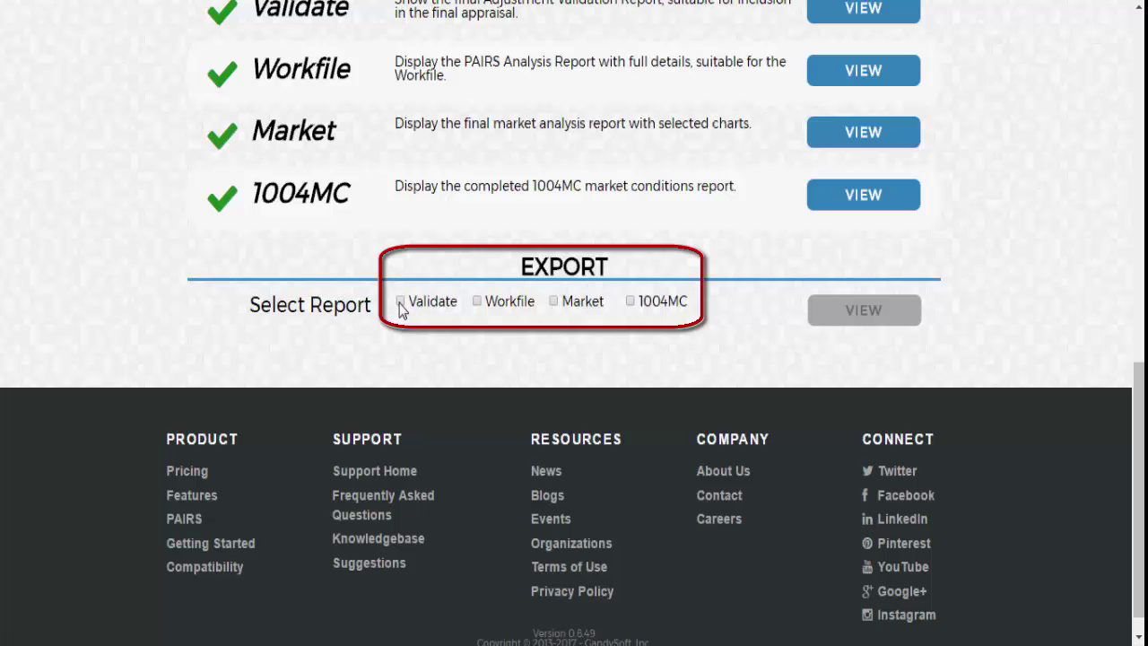
Select the Validate and Market reports, preview them together, and export them to PDF.
left_click(400, 305)
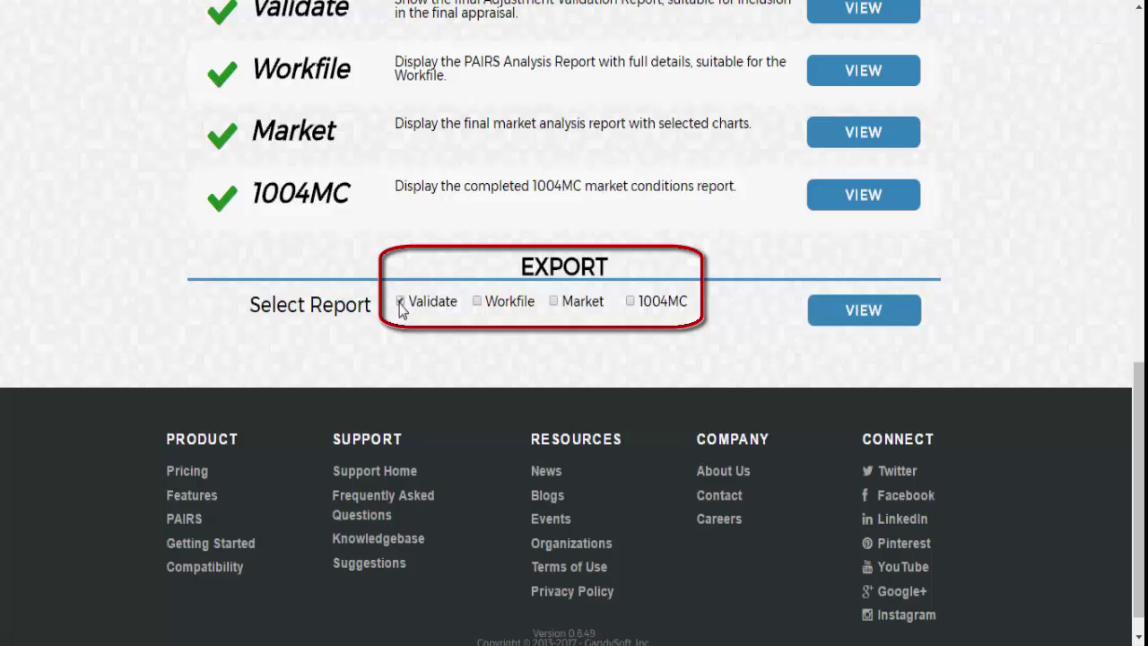
left_click(555, 305)
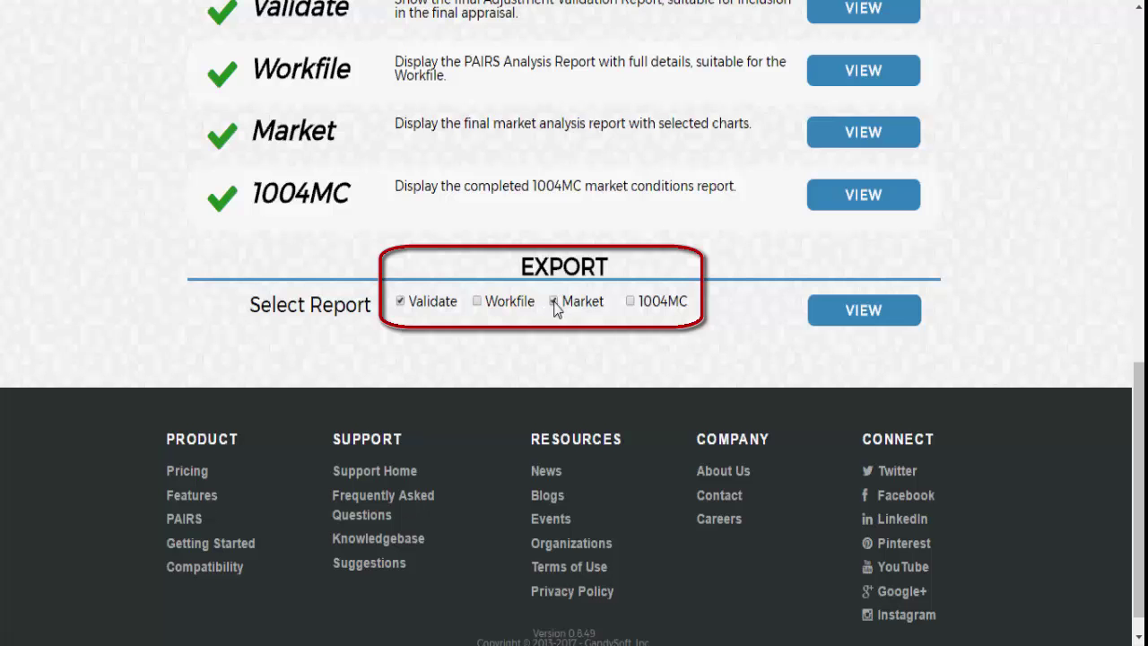
left_click(877, 314)
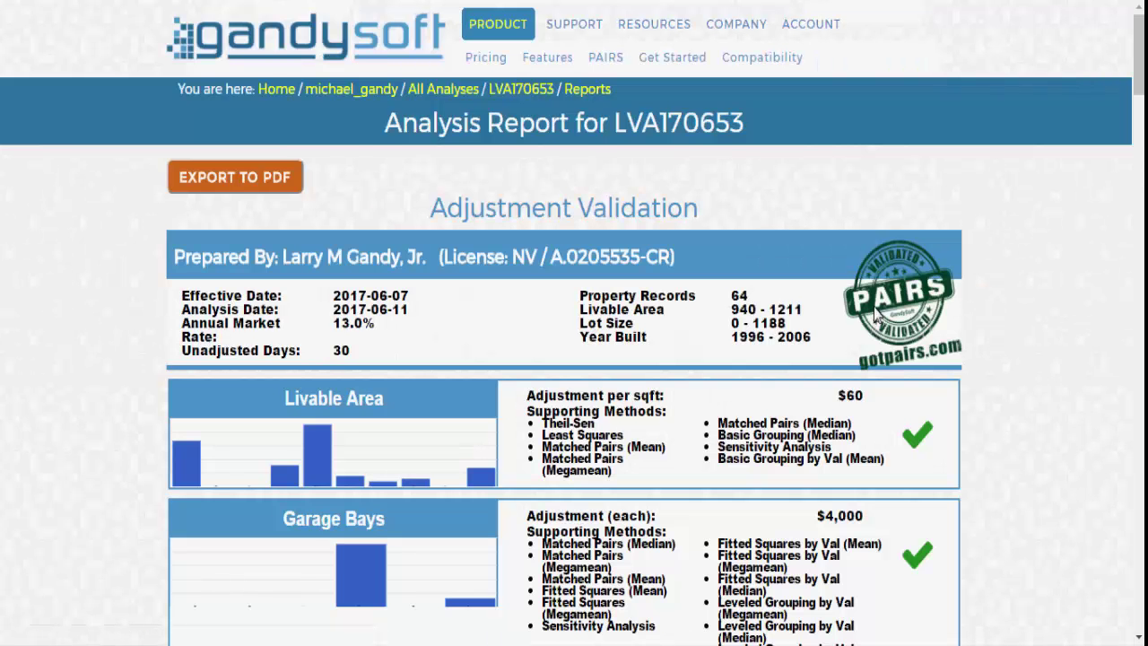
left_click(240, 191)
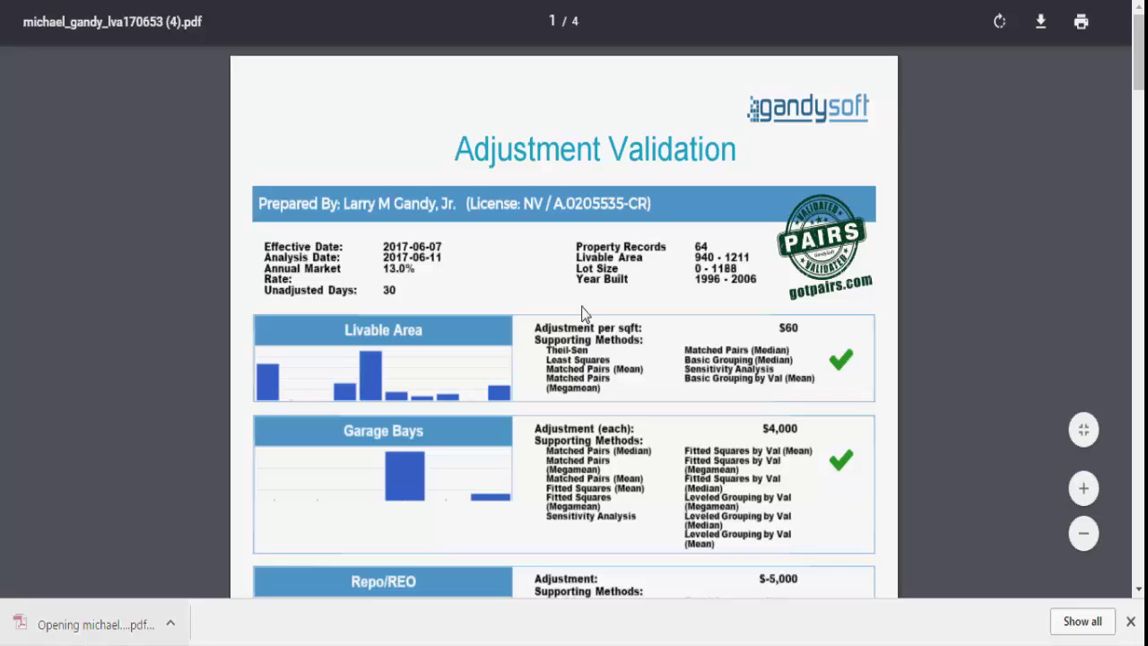
Scroll through all four pages of the exported report PDF.
scroll(583, 310, "down", 5)
scroll(583, 310, "down", 8)
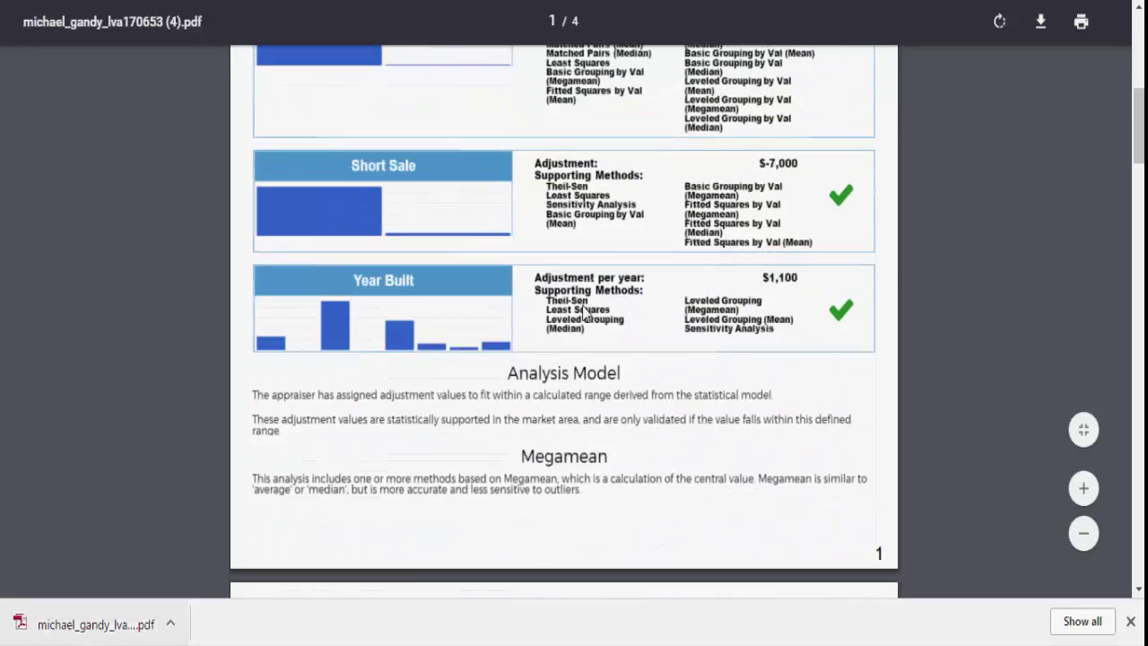
scroll(583, 312, "down", 9)
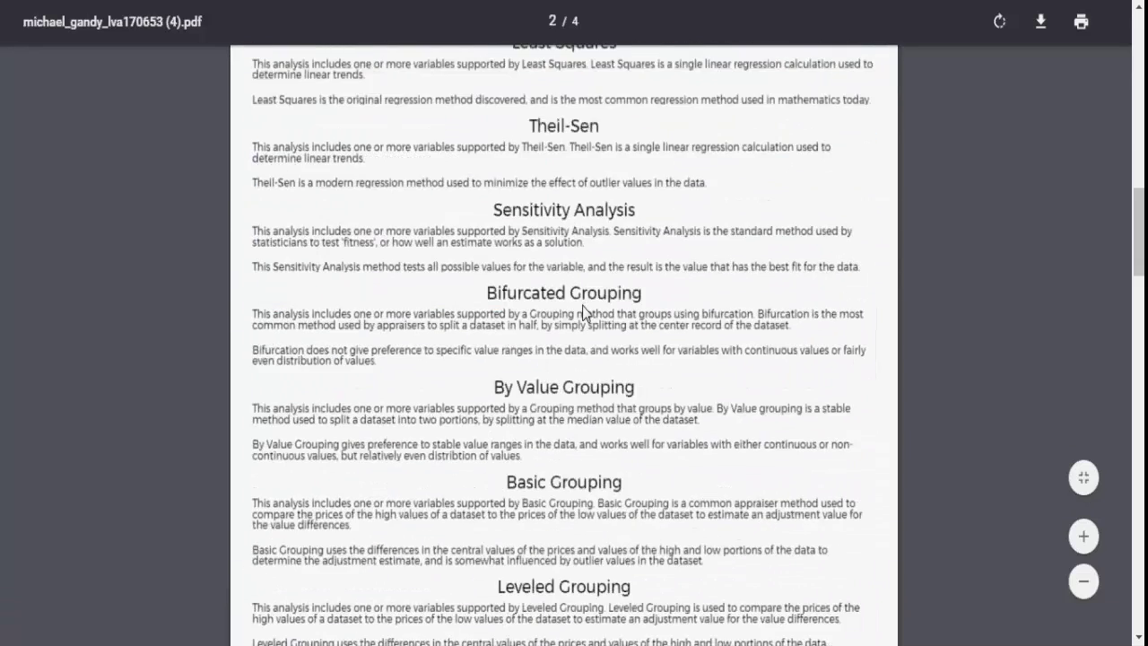
scroll(584, 313, "down", 10)
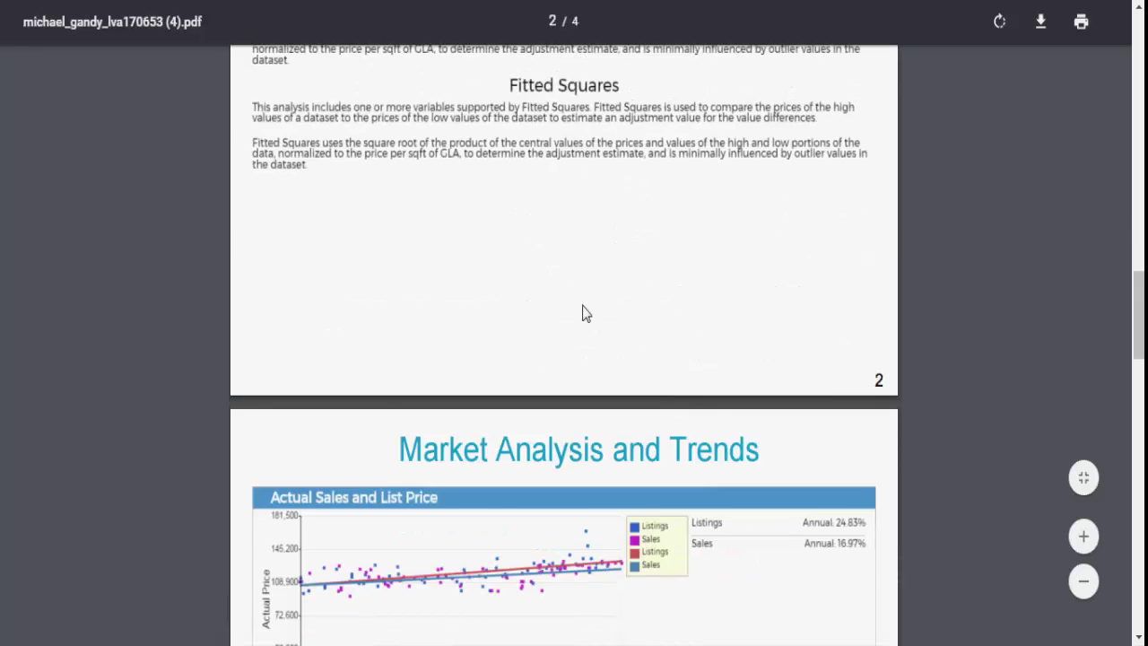
scroll(583, 312, "down", 10)
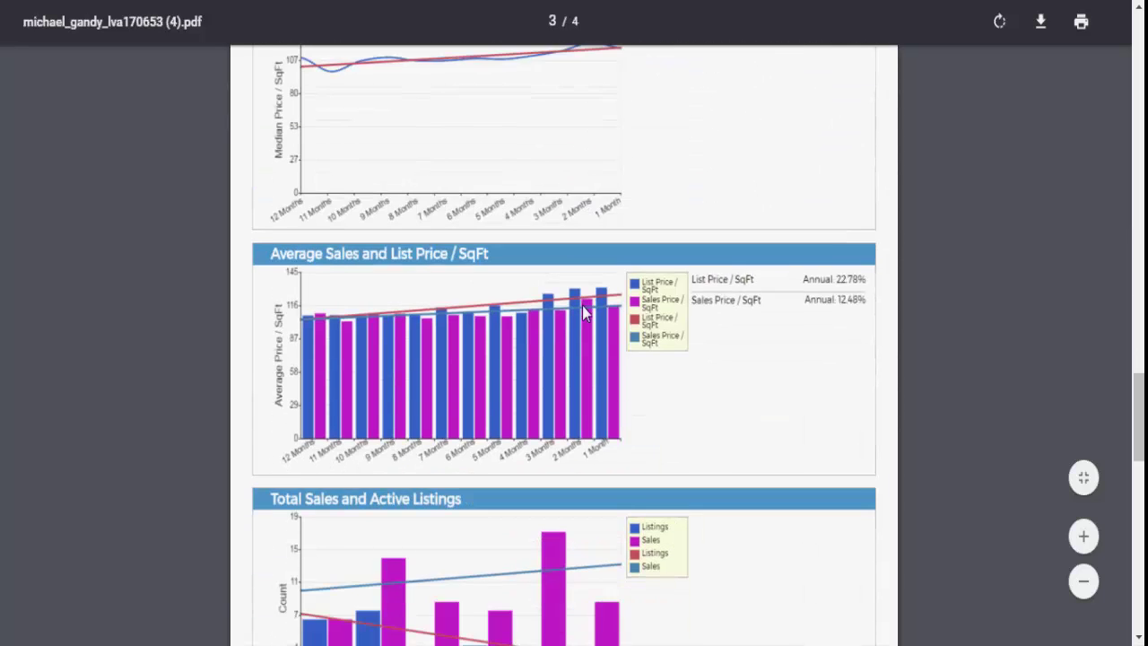
scroll(583, 312, "down", 6)
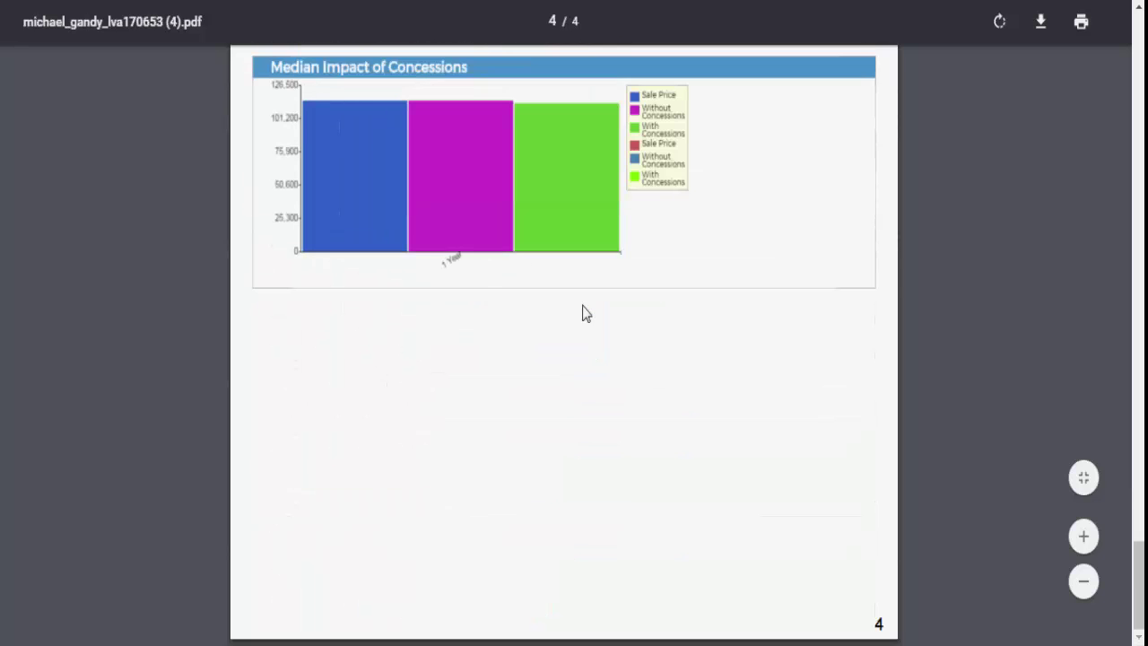
scroll(592, 329, "up", 15)
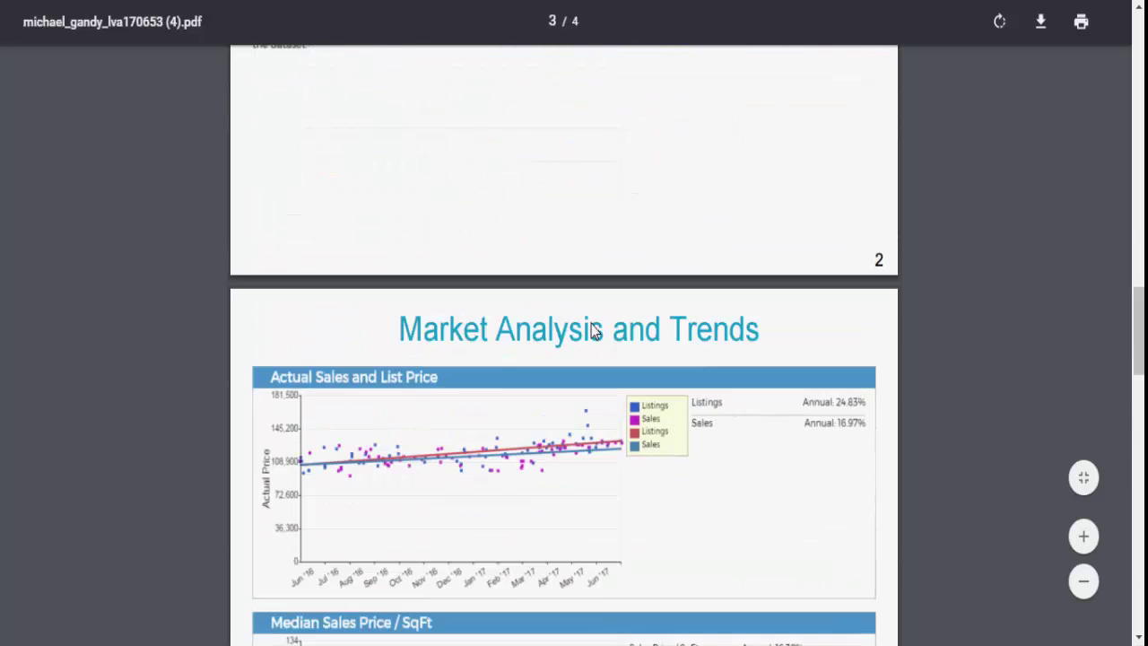
scroll(592, 329, "up", 15)
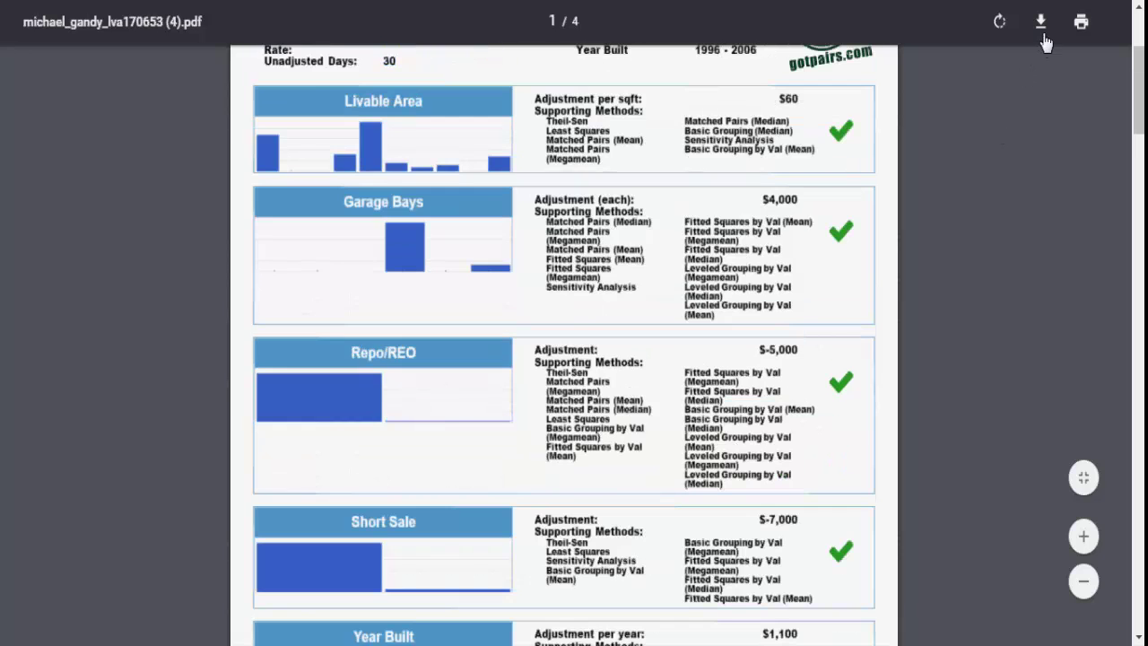
Start downloading the PDF, then cancel the Save As dialog.
left_click(1042, 36)
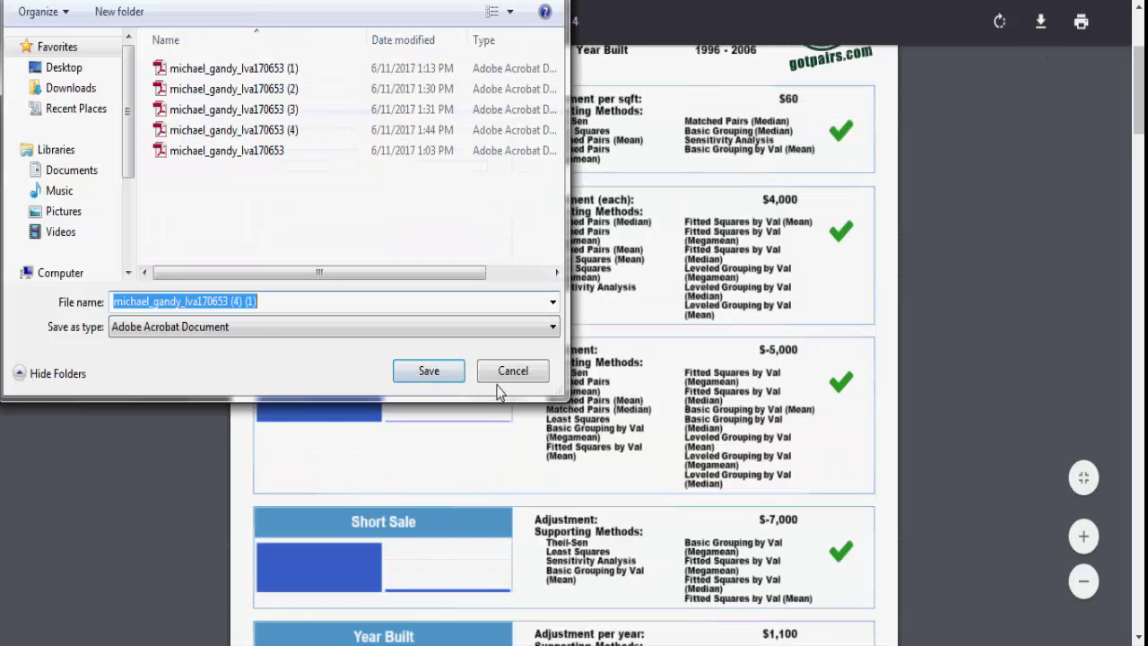
left_click(513, 372)
scroll(386, 359, "up", 3)
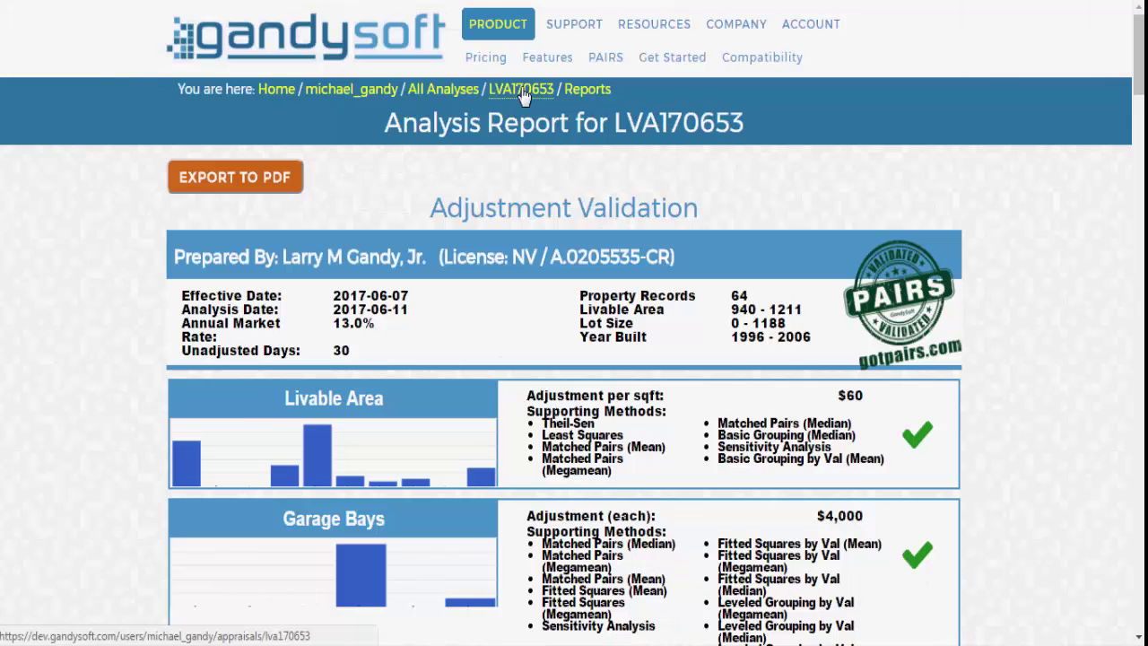
Return to the LVA170653 steps page via the breadcrumb, leaving Workfile unselected for export.
left_click(532, 89)
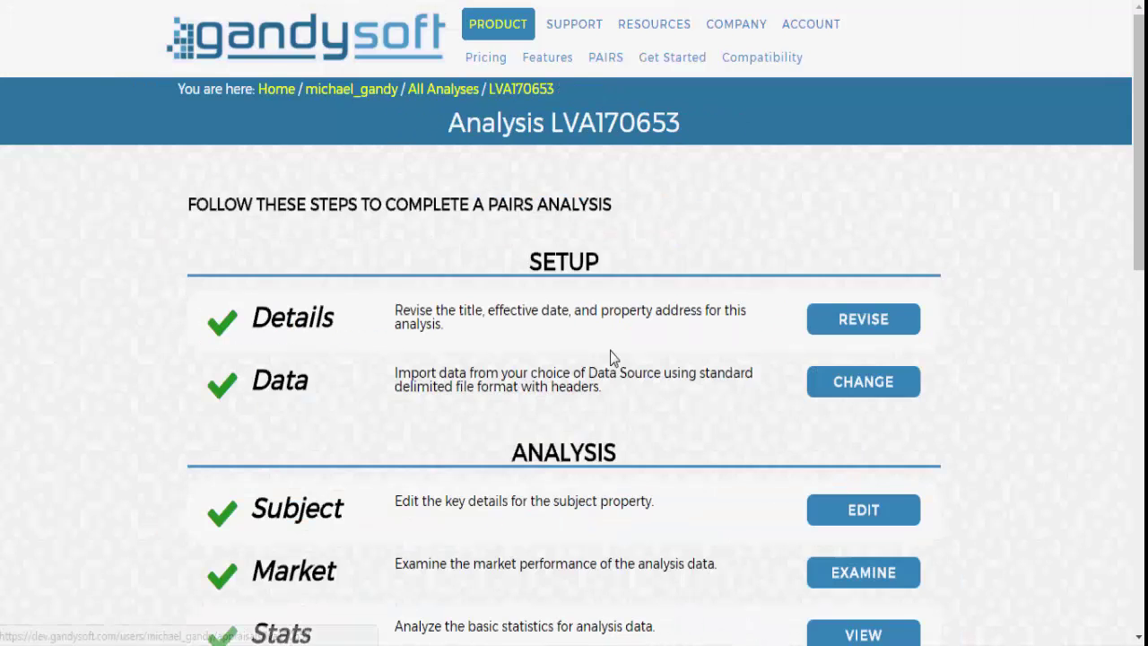
scroll(611, 290, "down", 10)
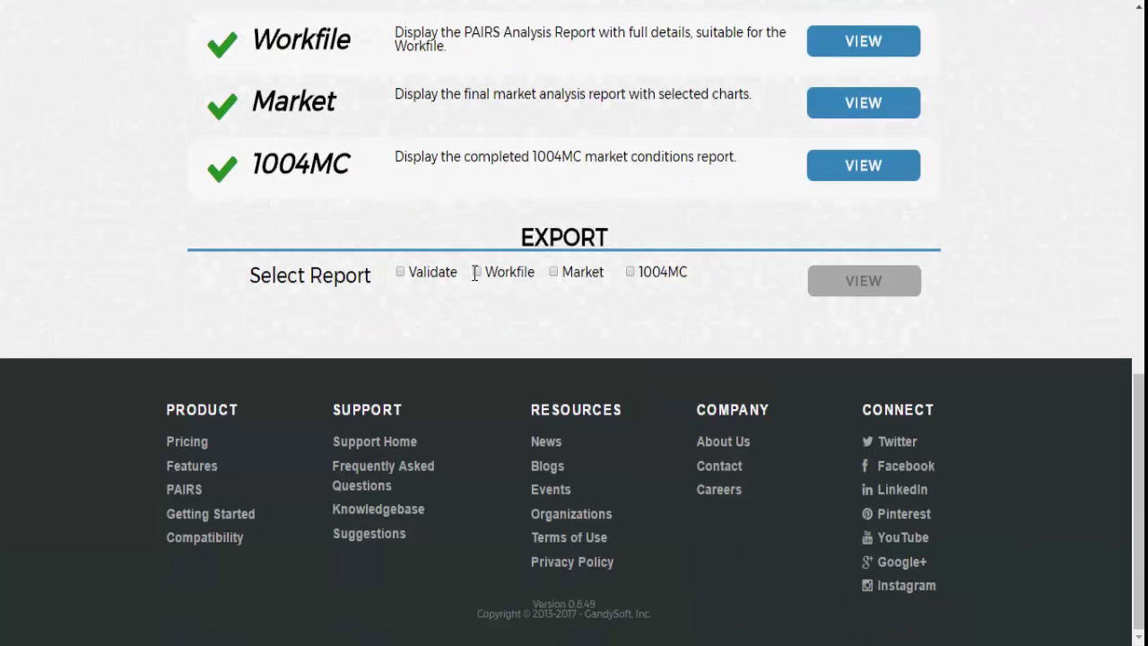
left_click(477, 272)
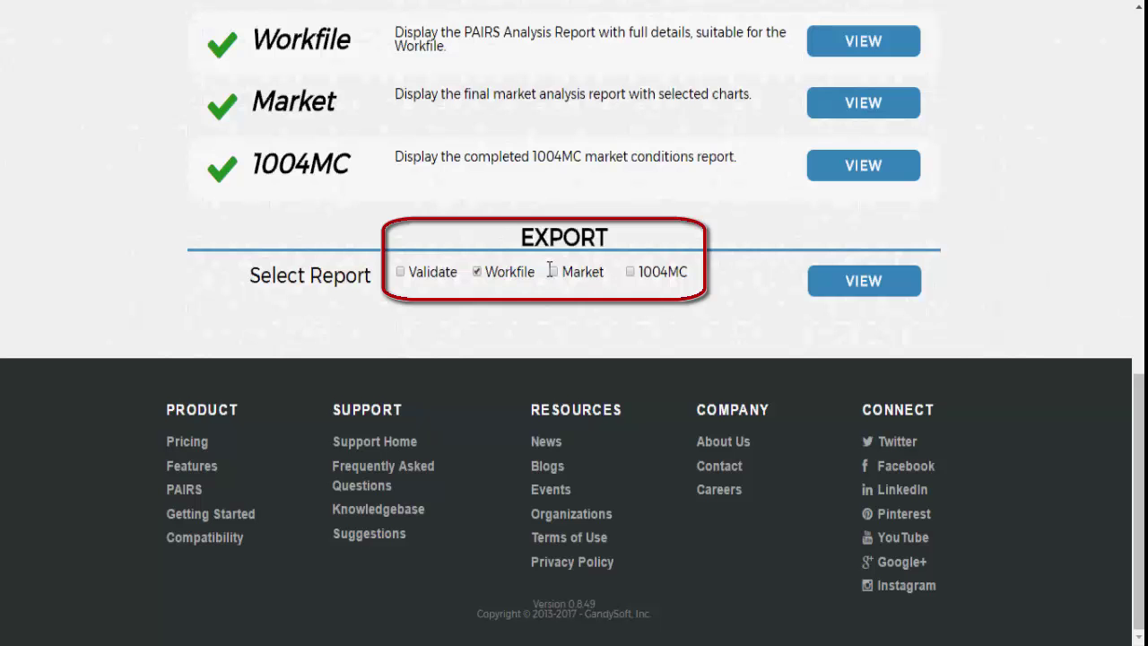
left_click(477, 273)
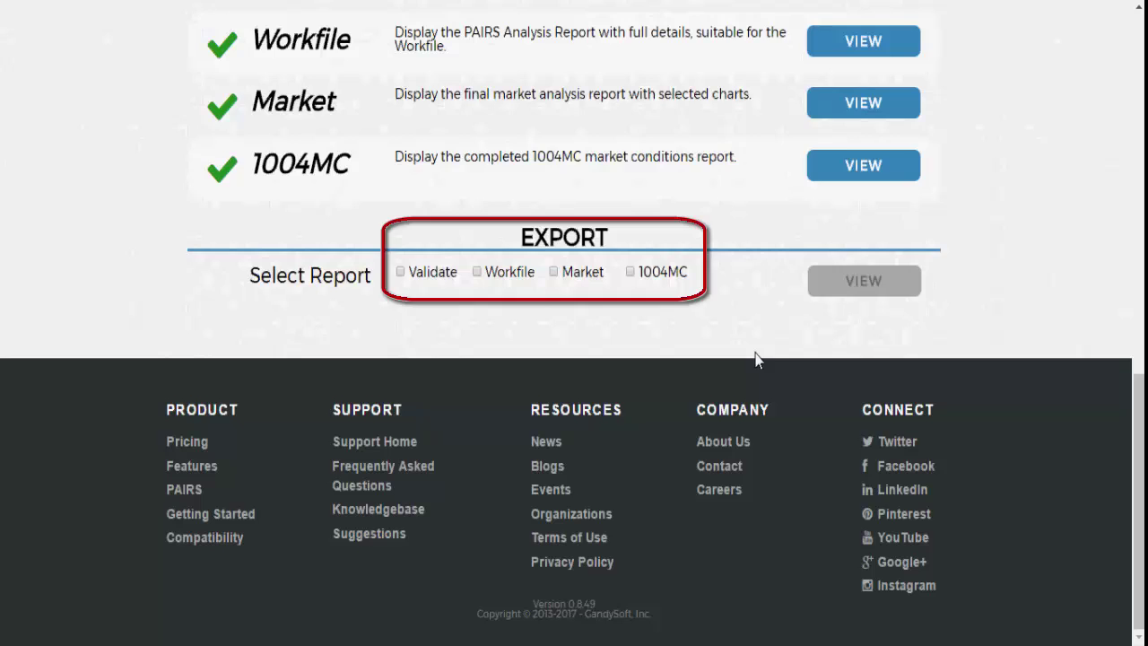
scroll(741, 367, "up", 6)
scroll(736, 359, "up", 1)
scroll(736, 364, "down", 4)
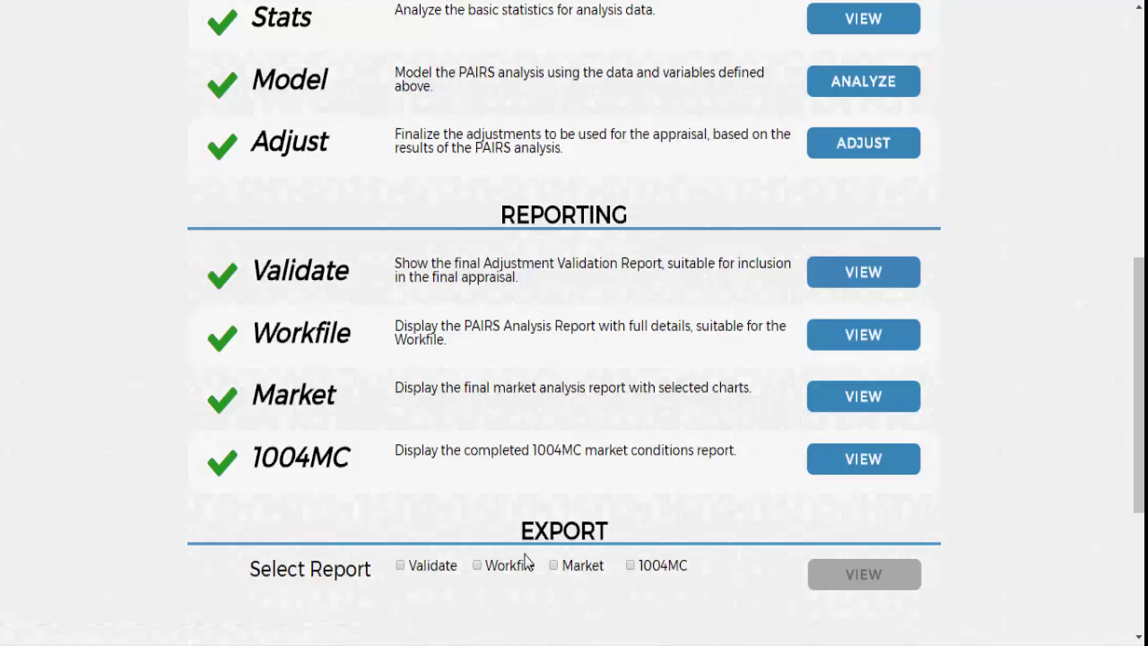
left_click(894, 334)
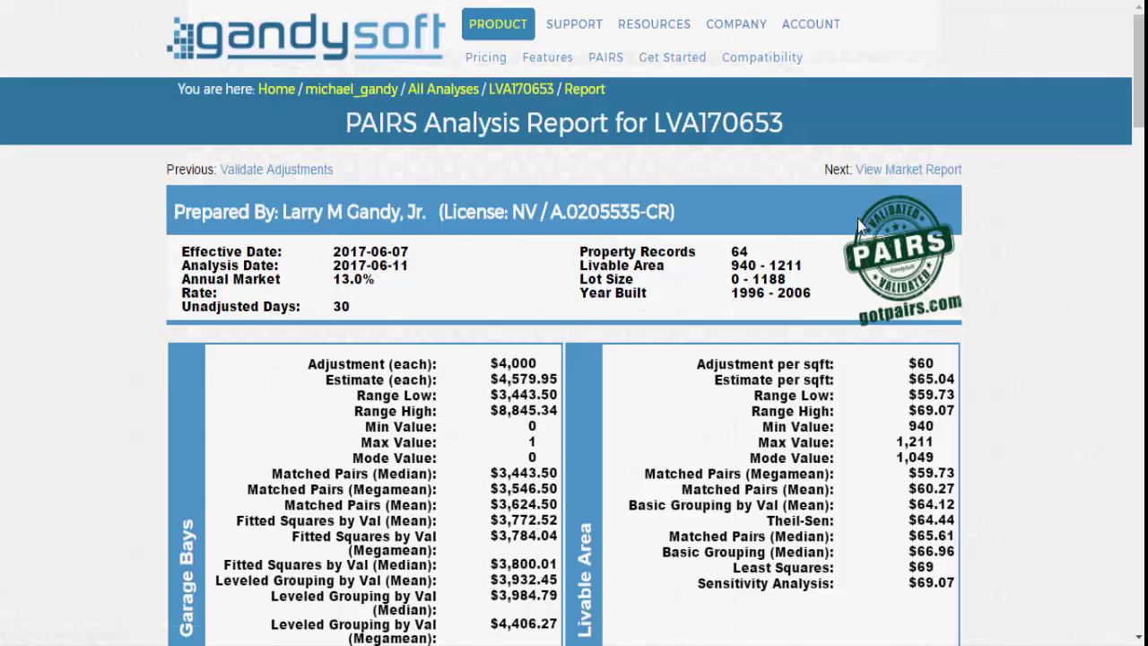
left_click(898, 171)
left_click(898, 175)
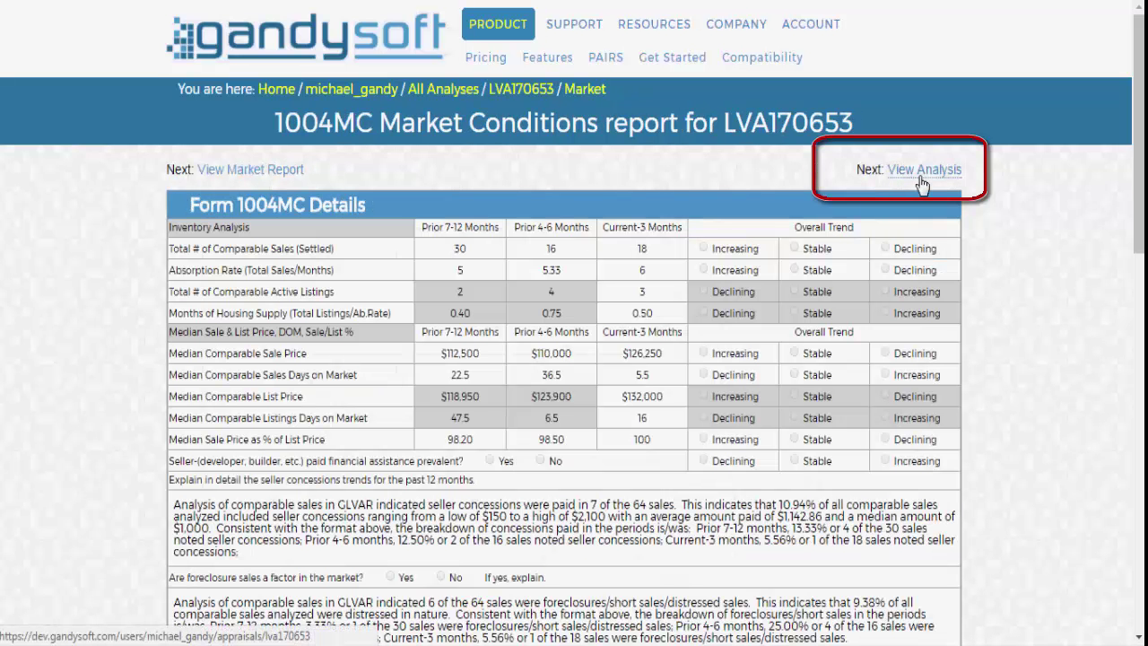
left_click(921, 176)
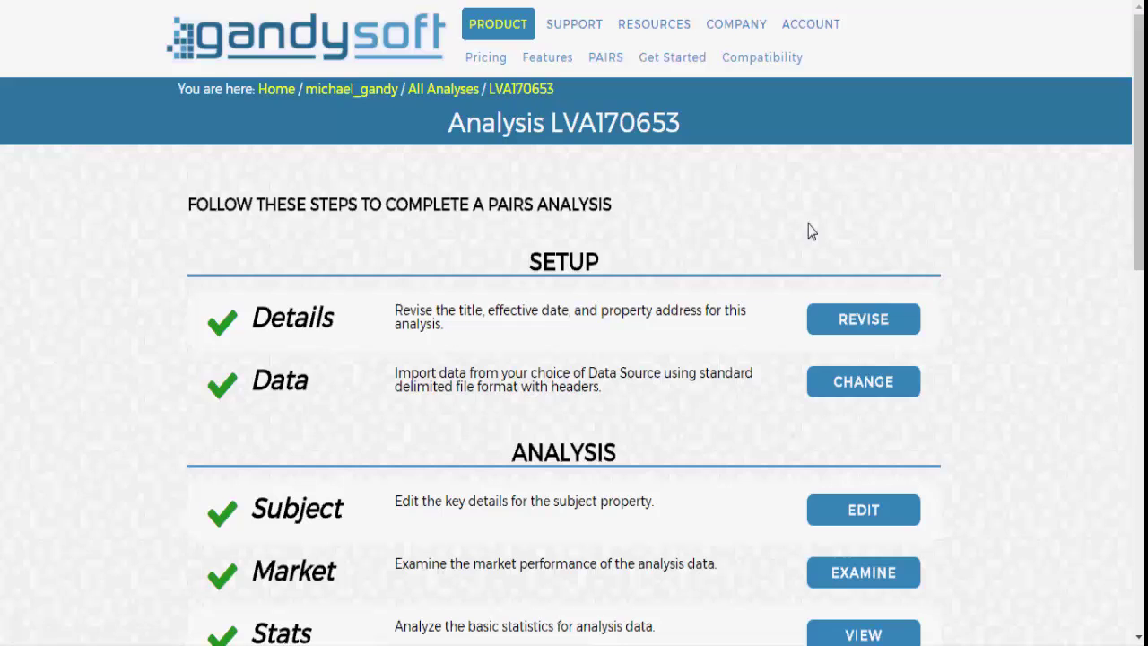
Scroll down to the Reporting and Export sections, with all four reports completed and none selected.
scroll(680, 257, "down", 5)
scroll(554, 383, "down", 3)
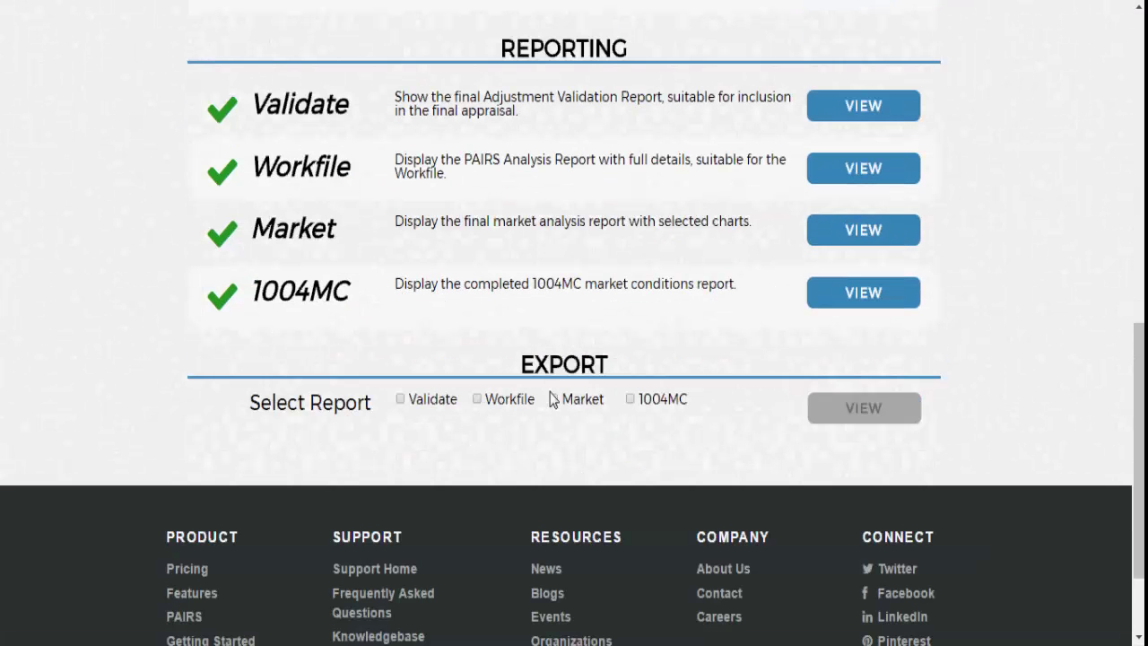